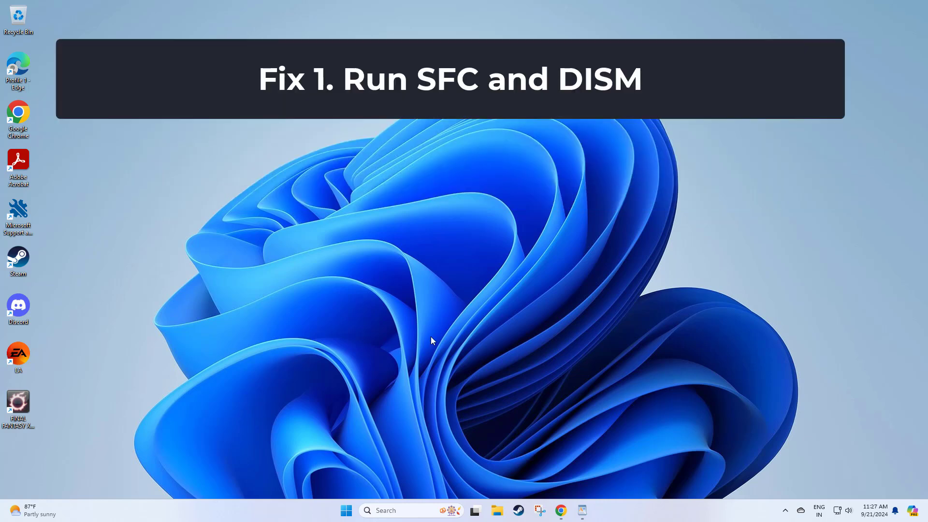
Launch Command Prompt as administrator from a 'cmd' search and reposition its window
left_click(406, 510)
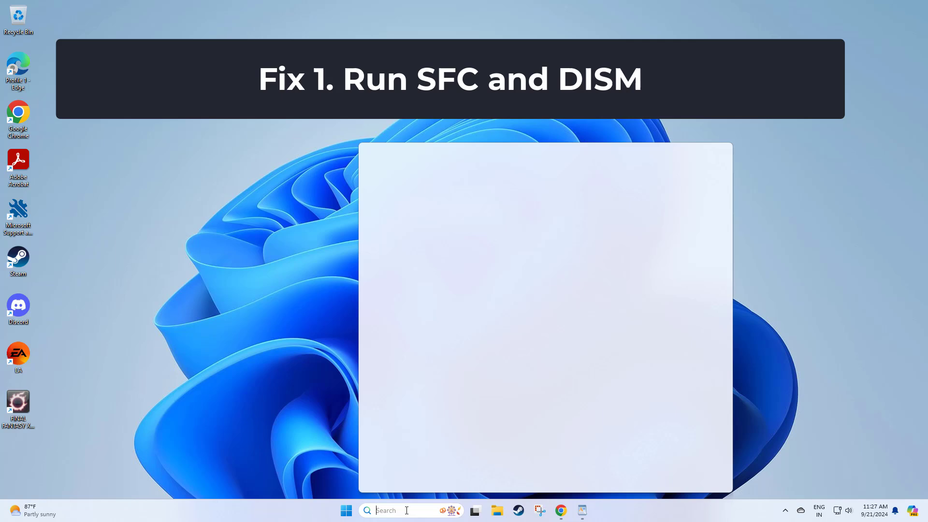
type("cmd")
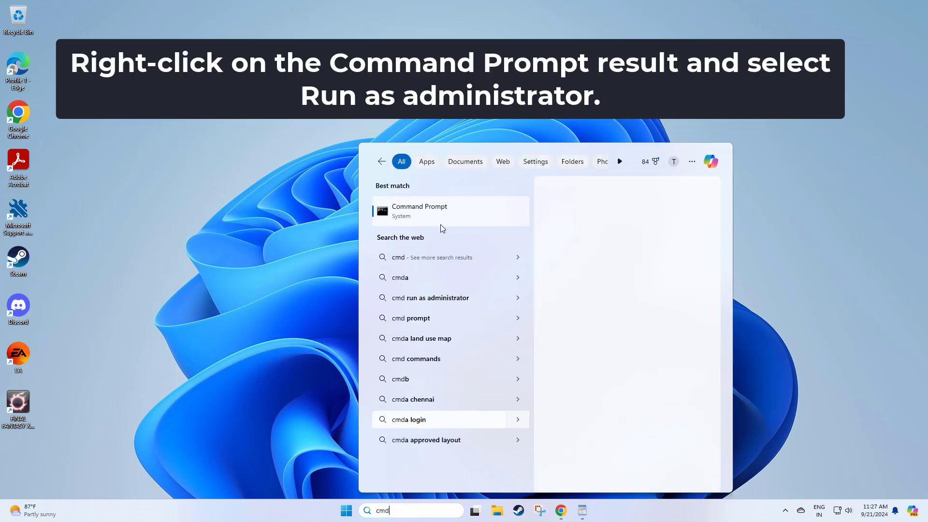
right_click(441, 214)
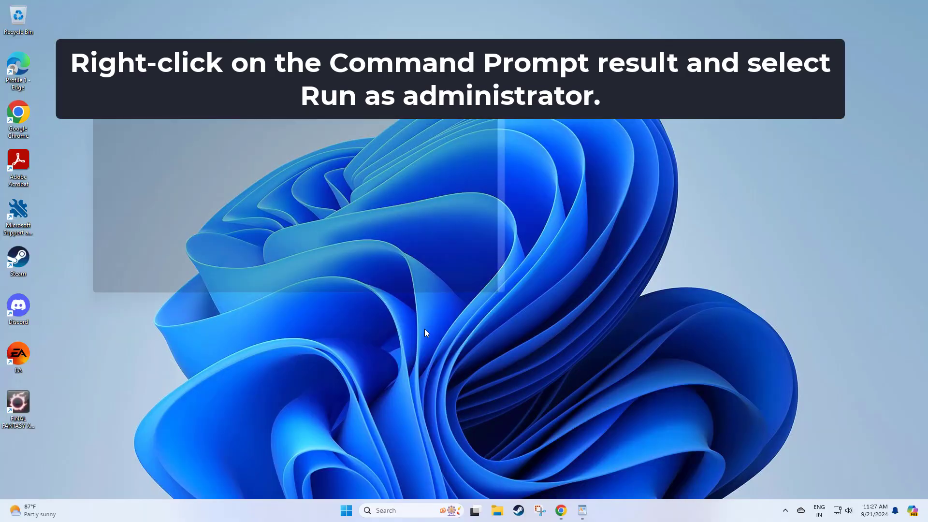
left_click_drag(424, 76, 520, 138)
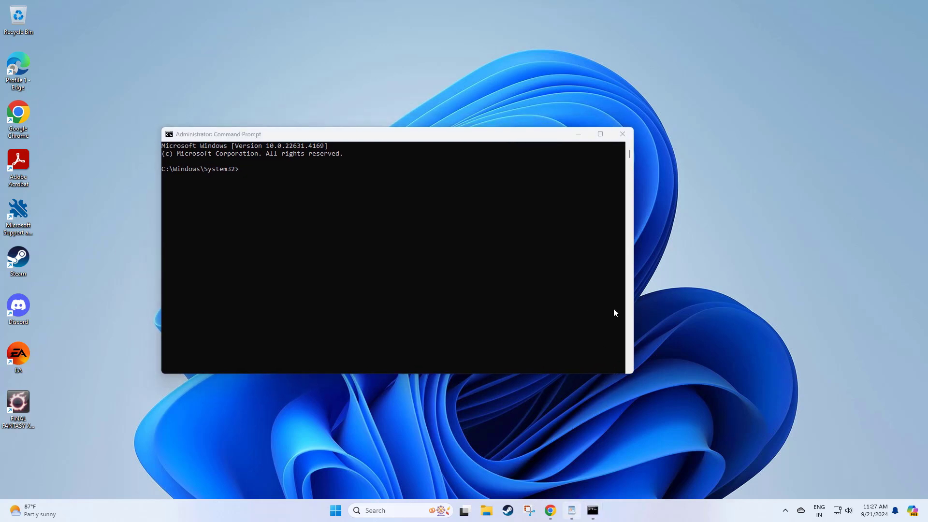
Place the WordPad notes beside the console and run sfc /scannow
key("alt+Tab")
left_click_drag(431, 117, 706, 99)
left_click(501, 139)
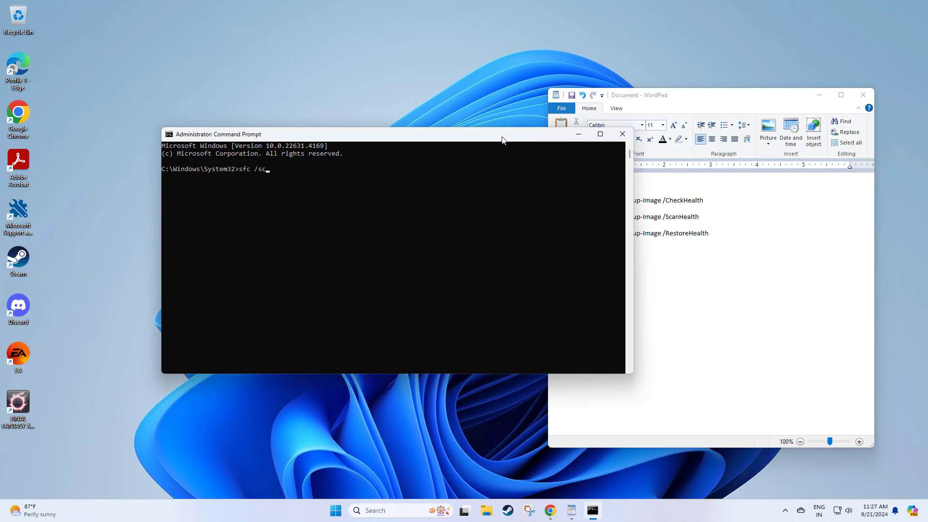
key("Return")
Copy the DISM CheckHealth command from WordPad and bring up the console's paste menu
key("alt+Tab")
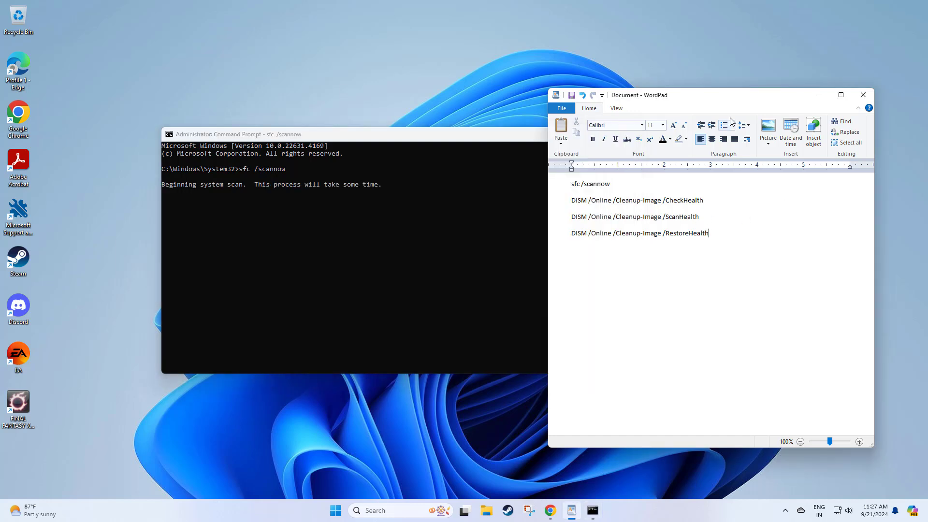
left_click_drag(728, 99, 752, 95)
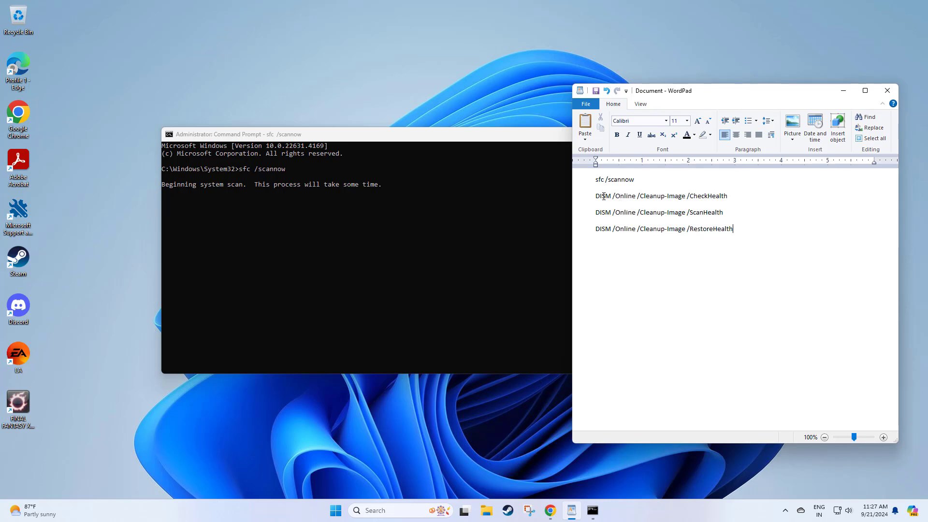
left_click_drag(596, 196, 727, 197)
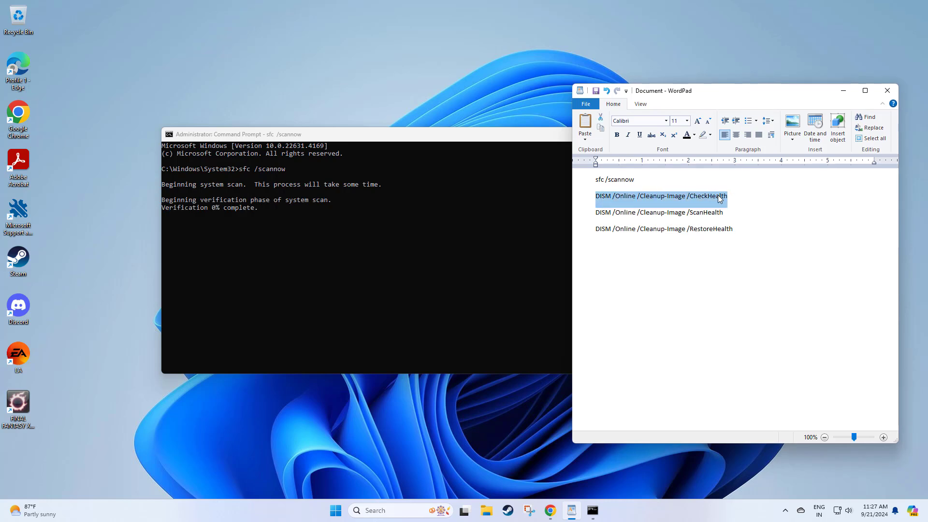
right_click(724, 202)
left_click(739, 213)
left_click(531, 137)
right_click(530, 137)
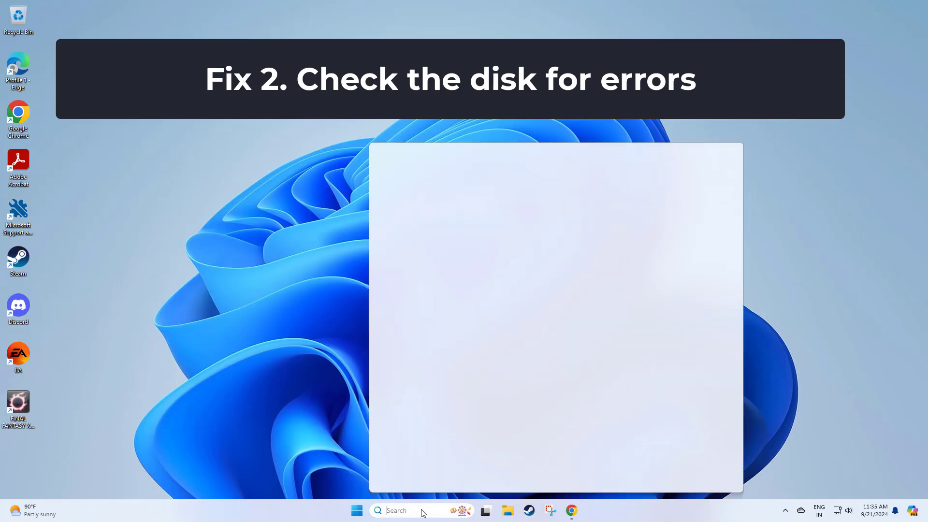
Search 'cmd' and request Command Prompt run as administrator for the disk check
type("cmd")
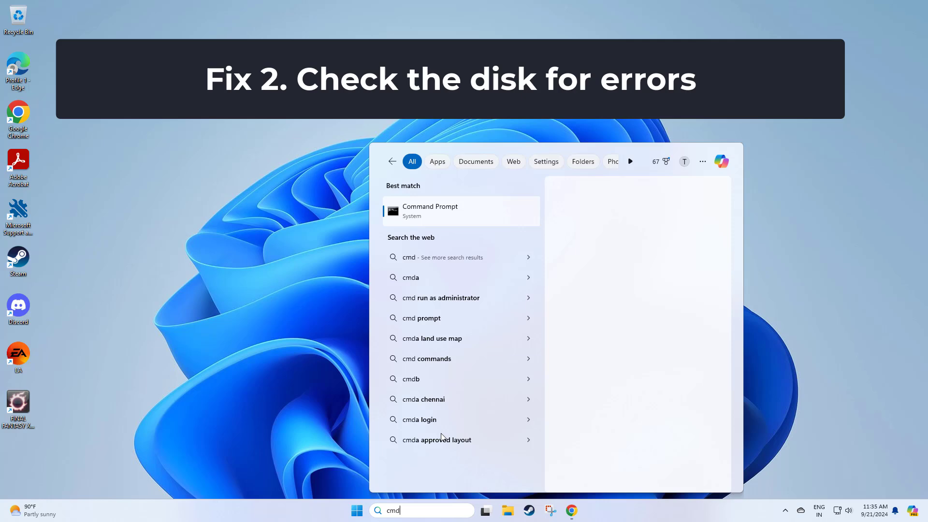
right_click(420, 221)
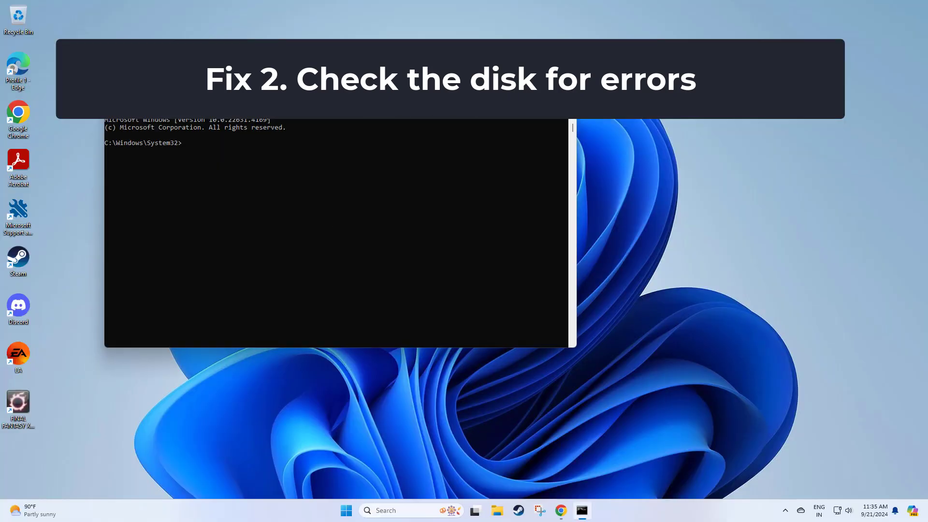
Paste and run chkdsk c: /f, answering y to schedule it for next restart
right_click(266, 116)
left_click(375, 207)
key("Return")
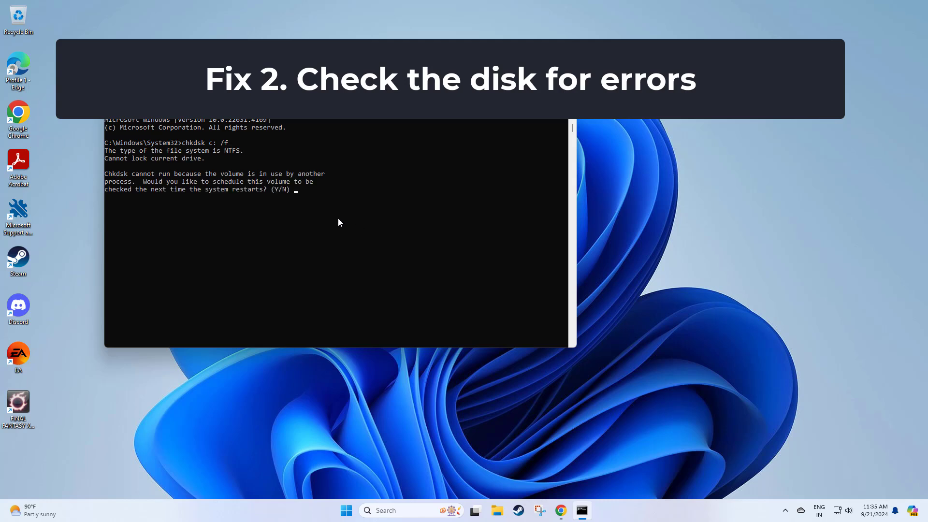
type("y")
key("Return")
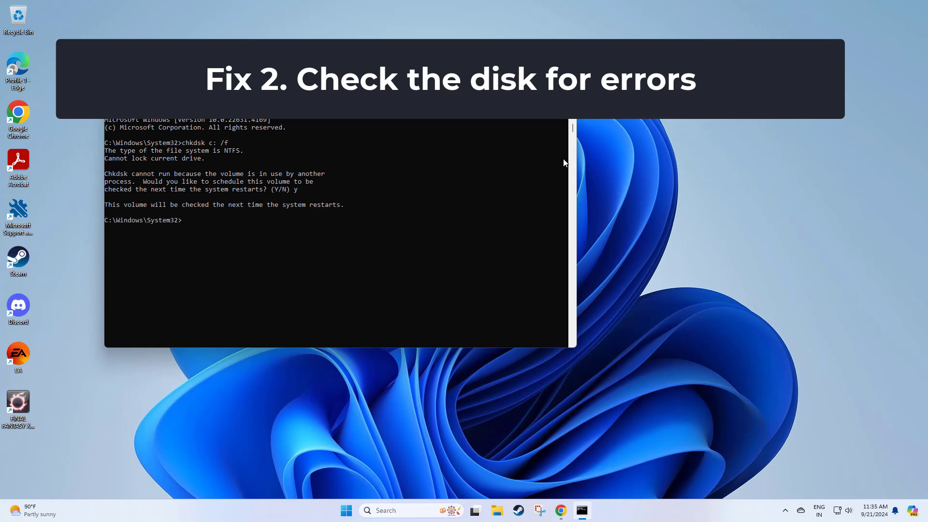
scroll(573, 174, "down", 5)
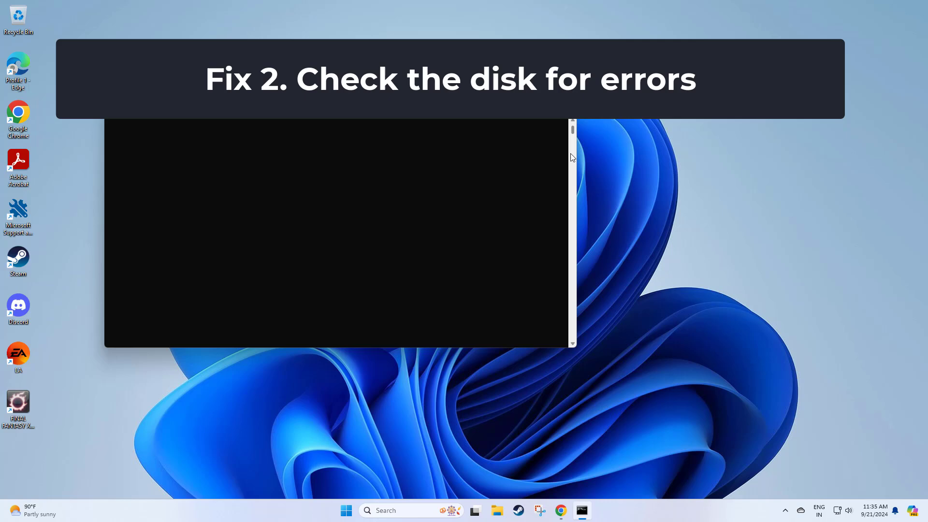
scroll(575, 127, "up", 5)
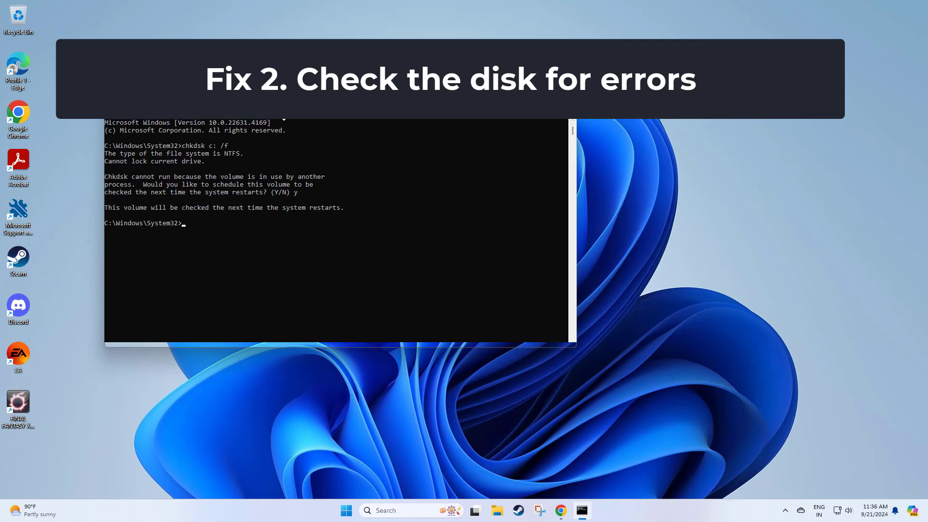
Close Command Prompt and restart Windows from the Start menu power options
left_click(561, 126)
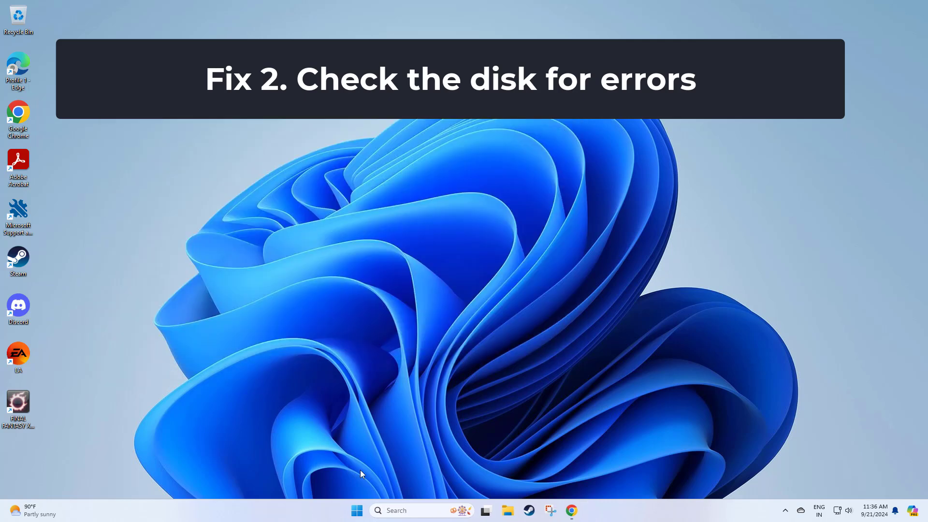
key("super")
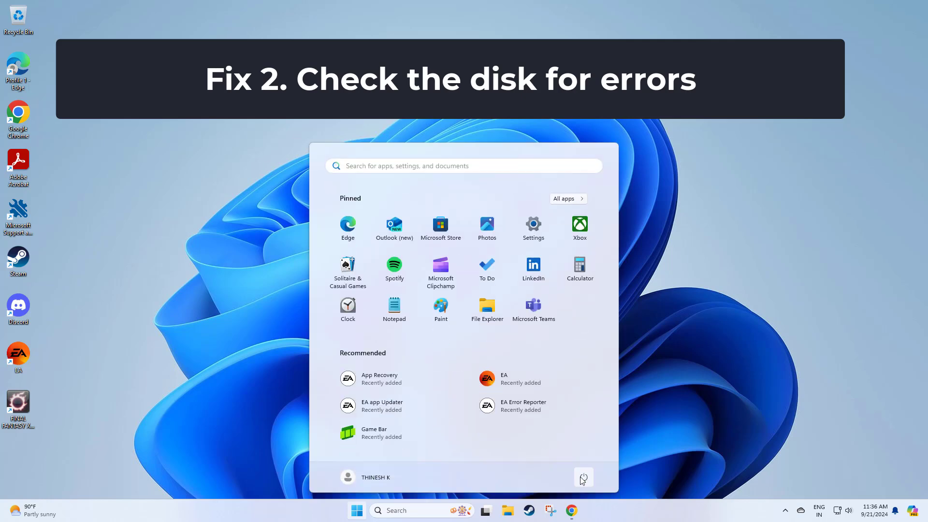
left_click(584, 477)
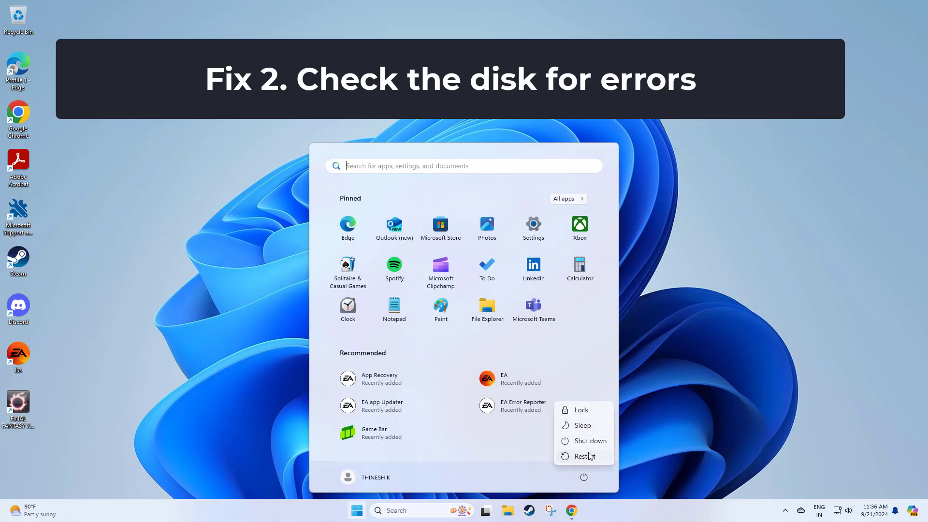
left_click(585, 457)
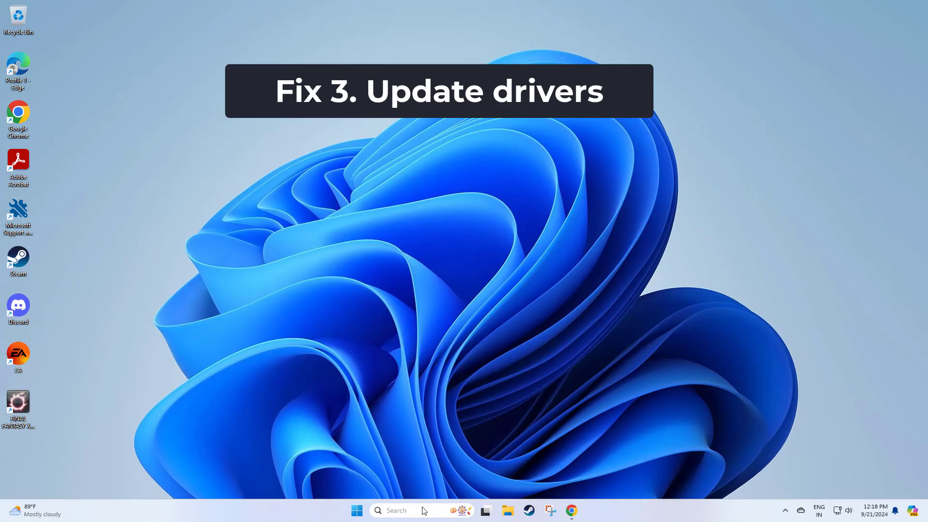
Search for 'device manager' and open Device Manager from the results
left_click(423, 510)
type("ice")
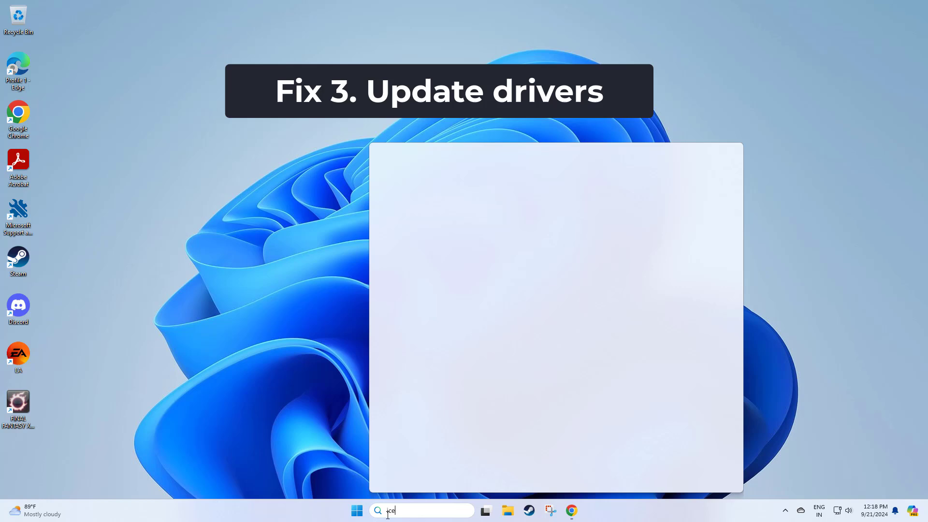
key("BackSpace")
key("BackSpace")
key("BackSpace")
type("d")
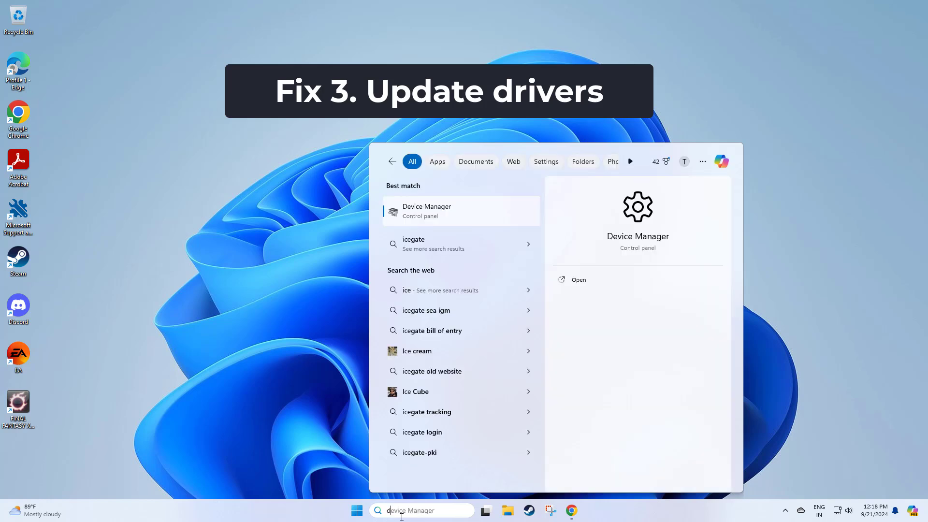
left_click(446, 210)
left_click(446, 210)
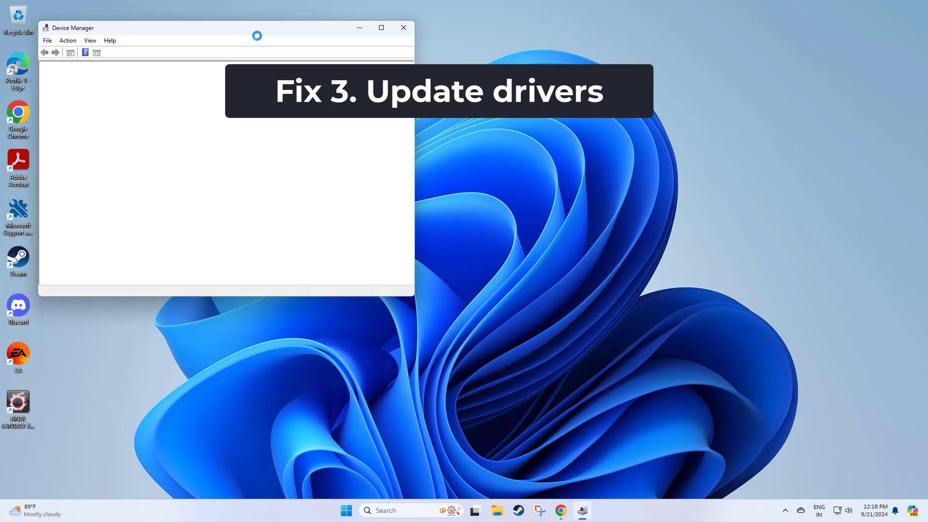
Auto-search a driver update for the Intel(R) 82574L Gigabit adapter; best driver already installed
mouse_move(255, 30)
left_mouse_down()
mouse_move(432, 151)
mouse_move(459, 143)
left_mouse_up()
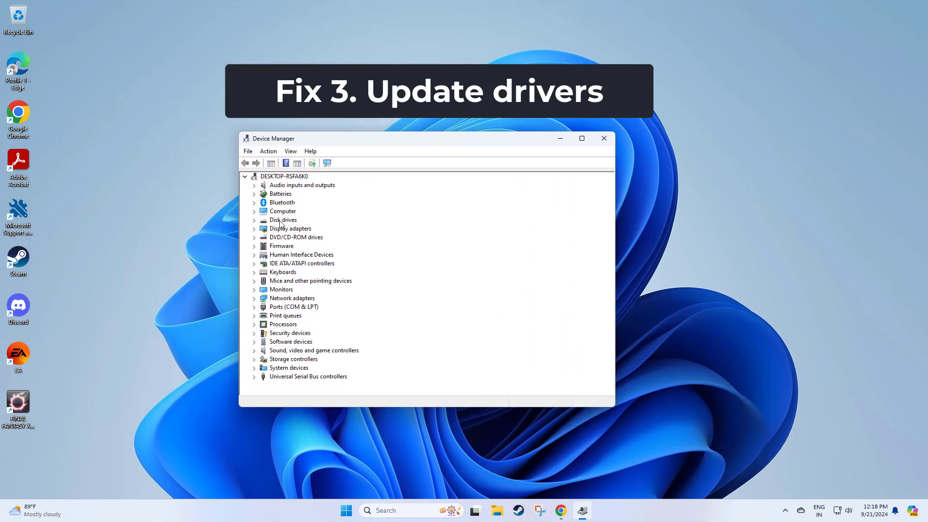
left_click(263, 298)
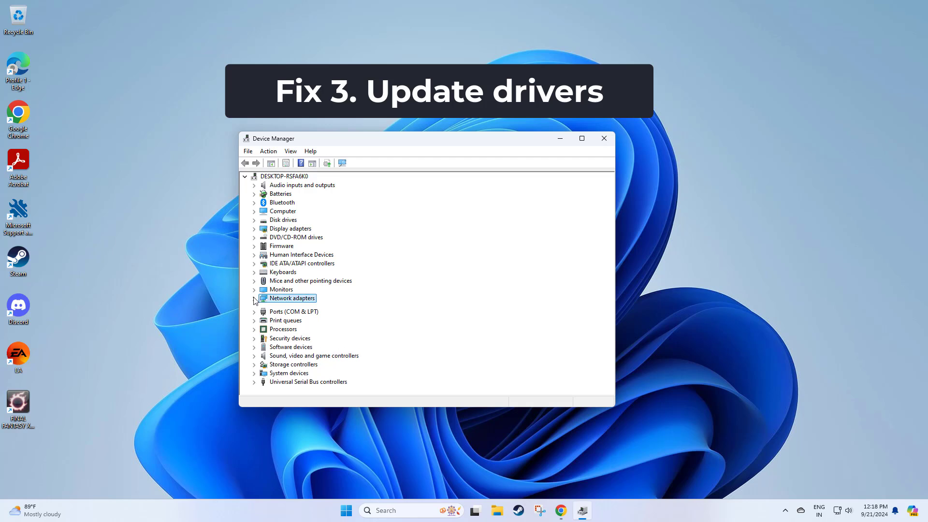
left_click(332, 317)
right_click(332, 317)
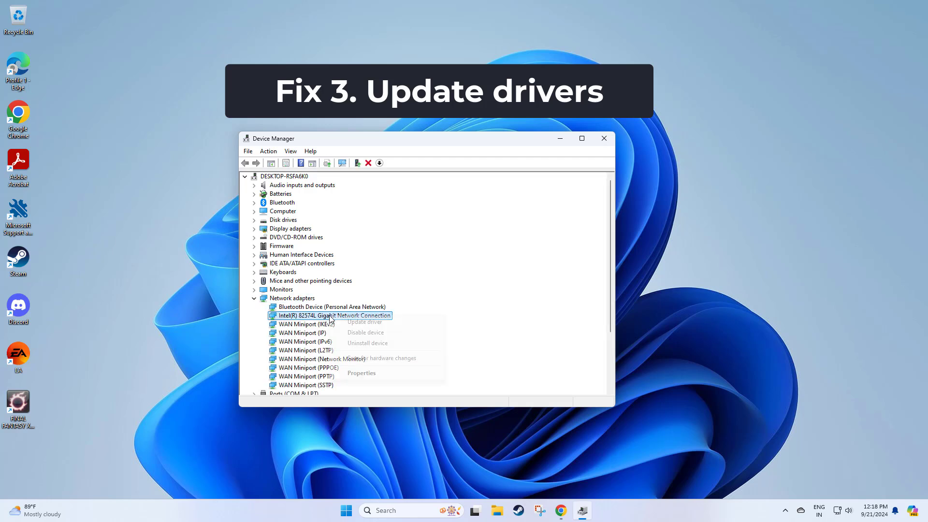
left_click(381, 322)
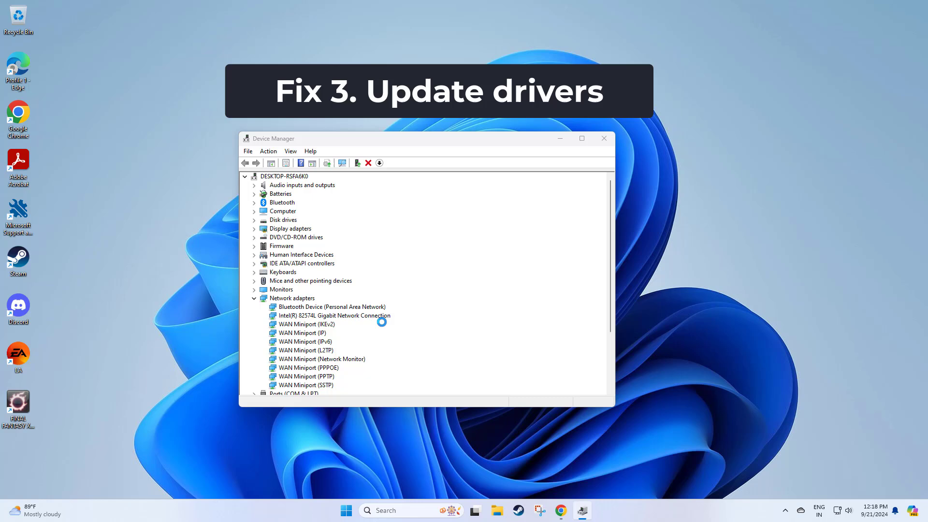
left_click(402, 247)
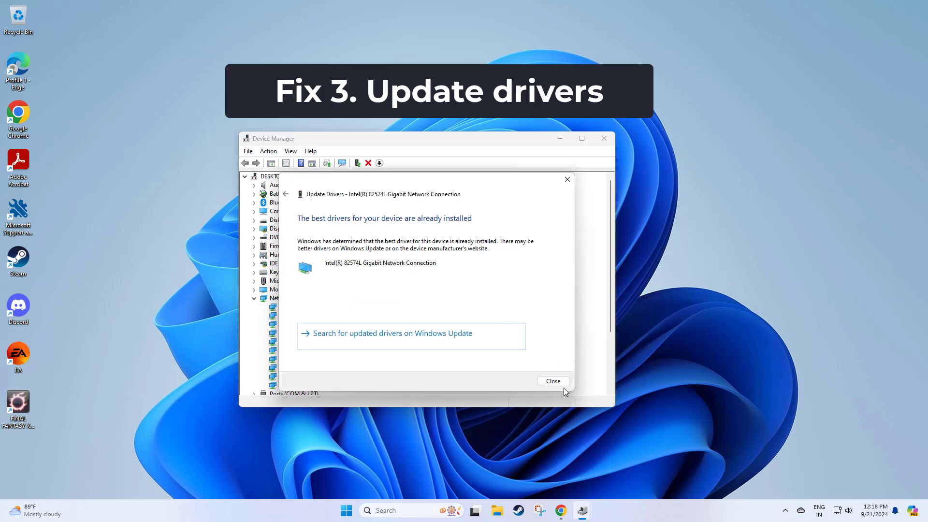
left_click(561, 385)
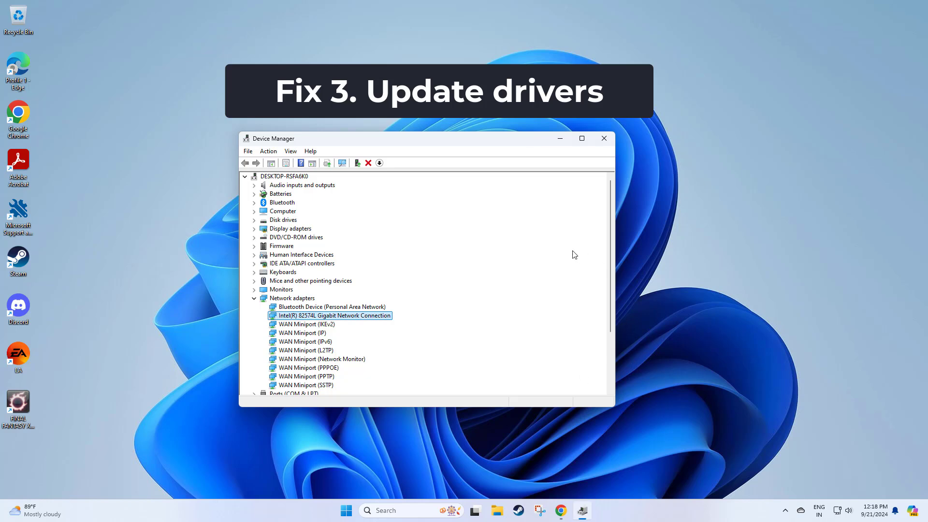
Open Settings via Win+X and scroll the Accounts page down to Other users
key("super+x")
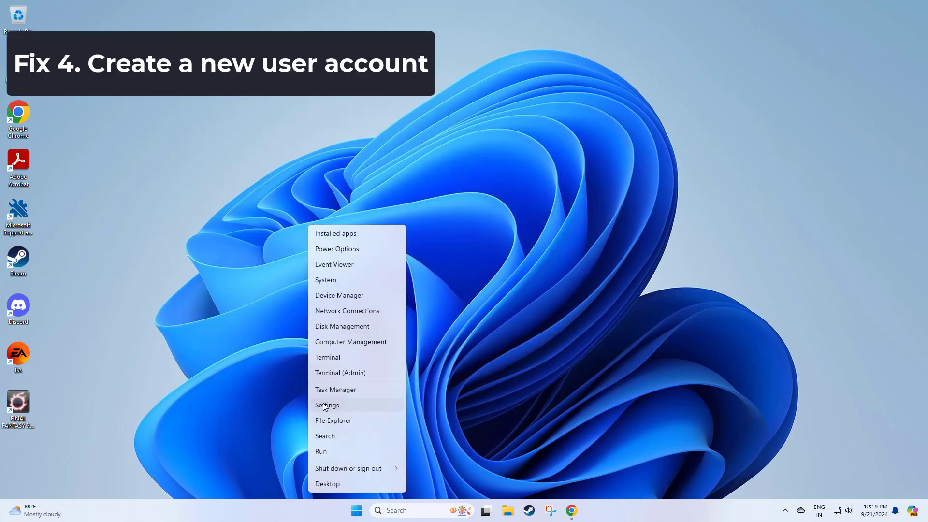
left_click(366, 403)
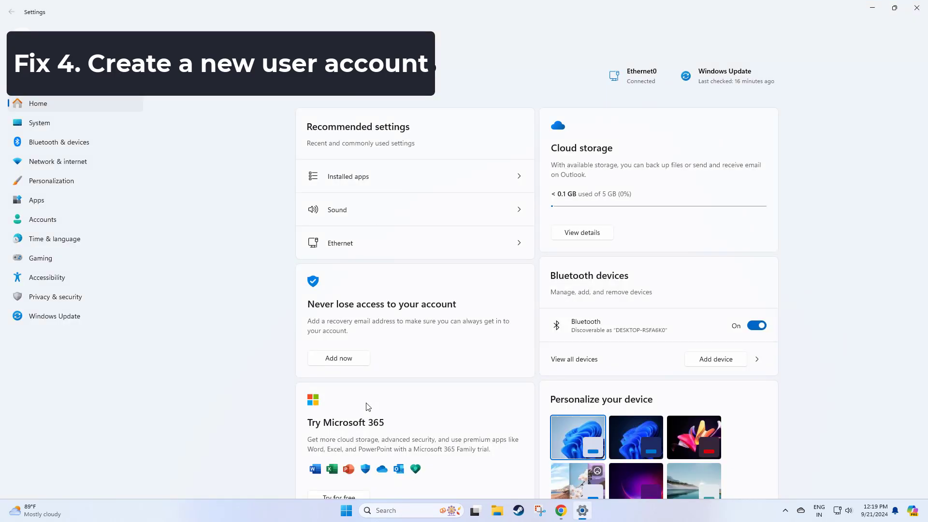
left_click(94, 219)
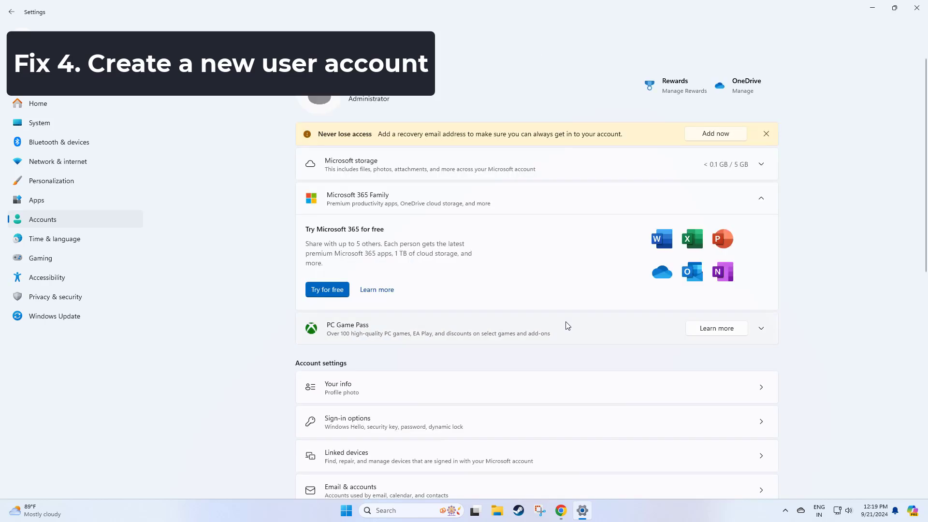
scroll(567, 326, "down", 1)
scroll(567, 325, "down", 5)
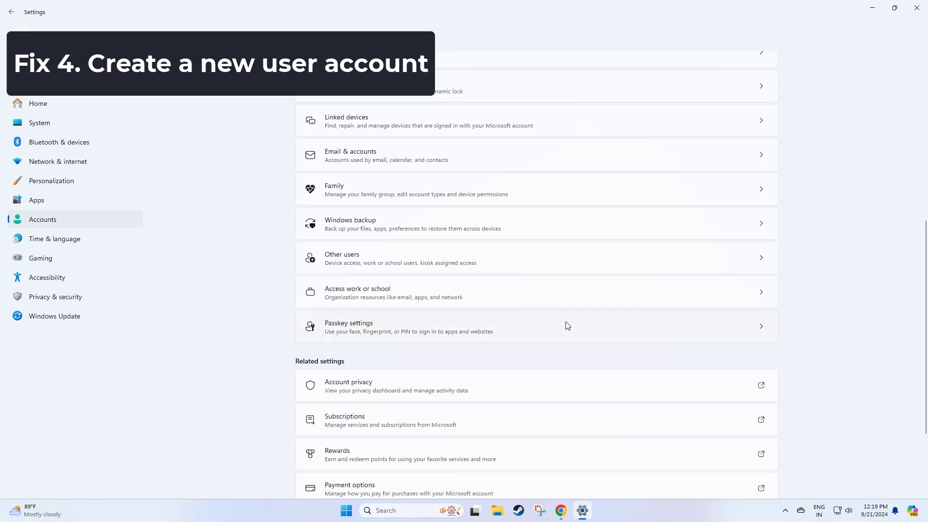
scroll(567, 325, "down", 2)
scroll(567, 325, "up", 2)
scroll(566, 325, "down", 2)
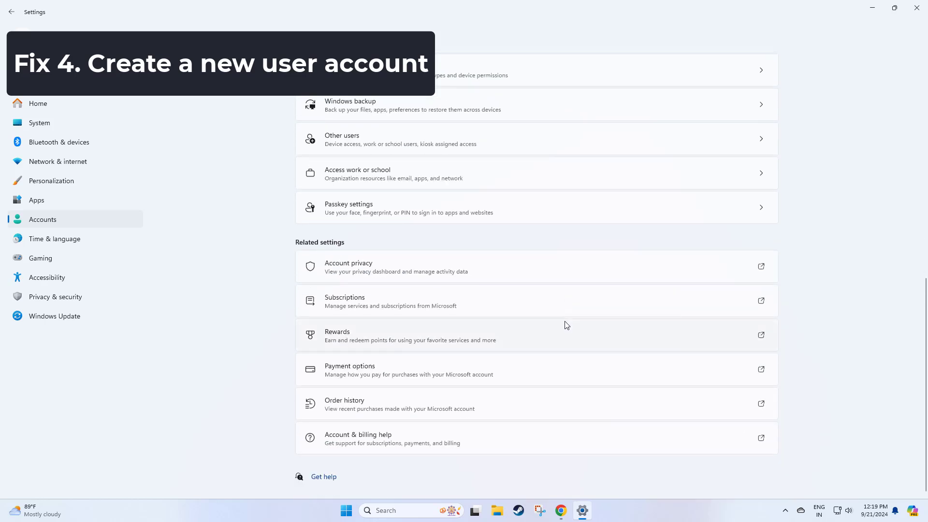
Start adding a local user without a Microsoft account, then back out of the form
left_click(469, 138)
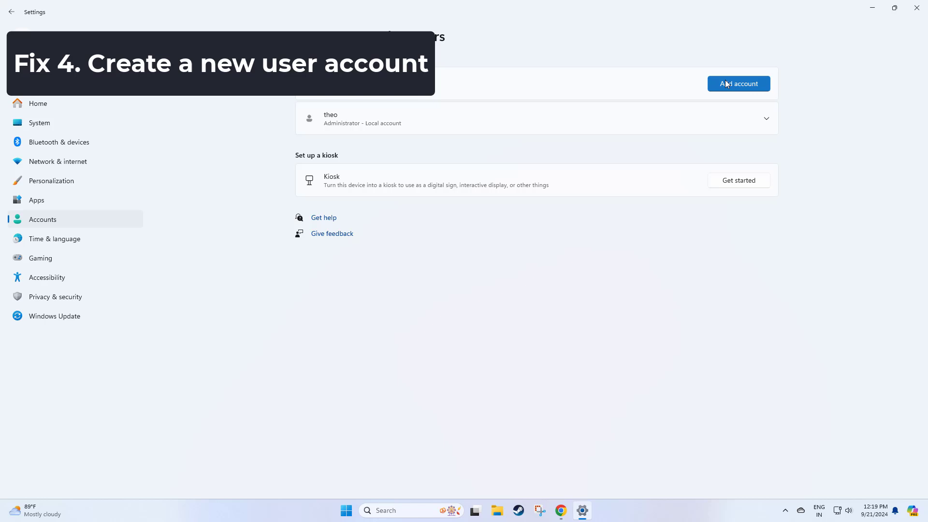
left_click(742, 84)
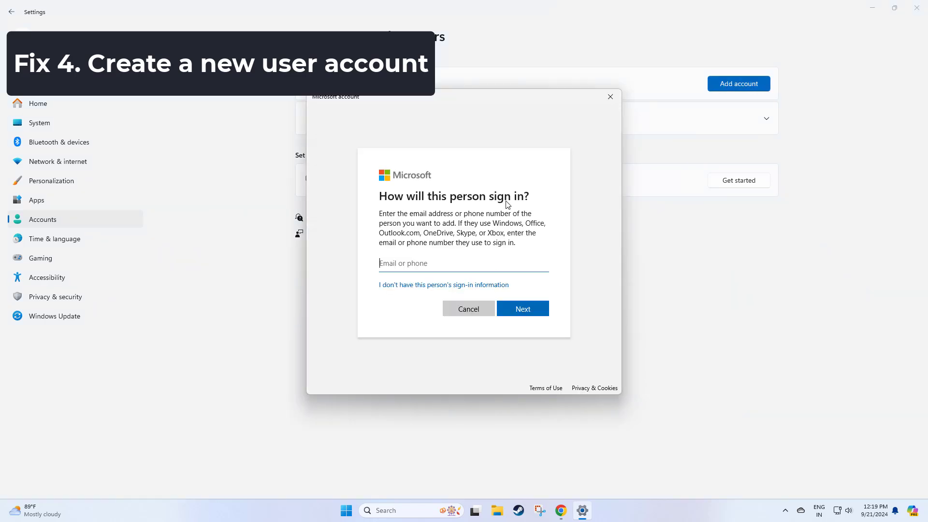
left_click(477, 286)
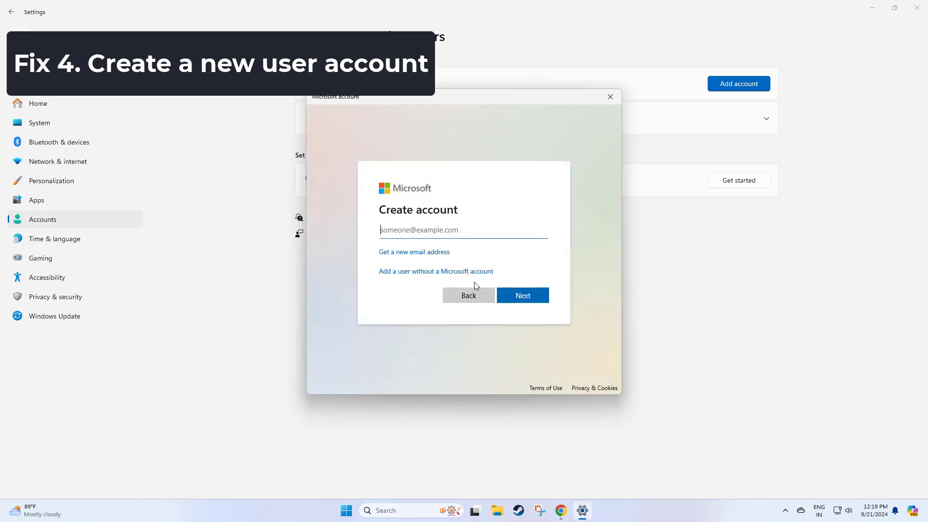
left_click(449, 271)
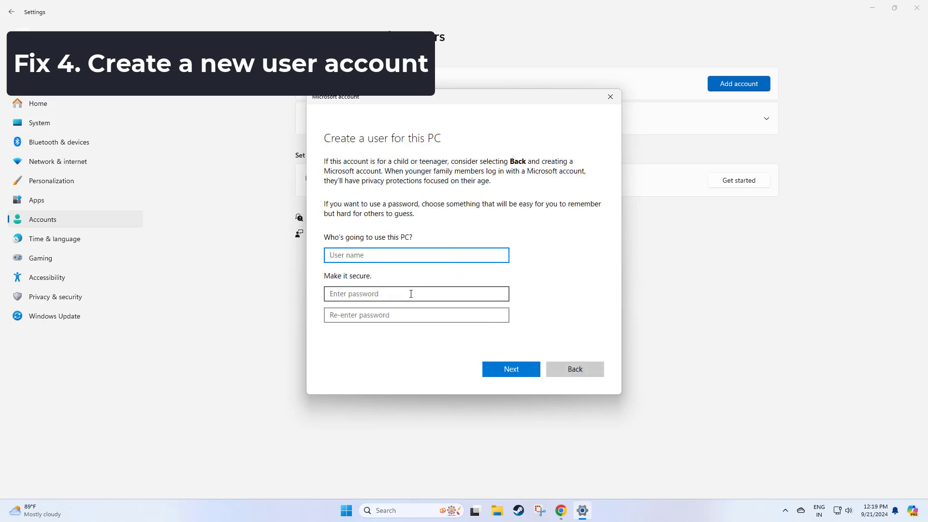
left_click(410, 294)
left_click(407, 332)
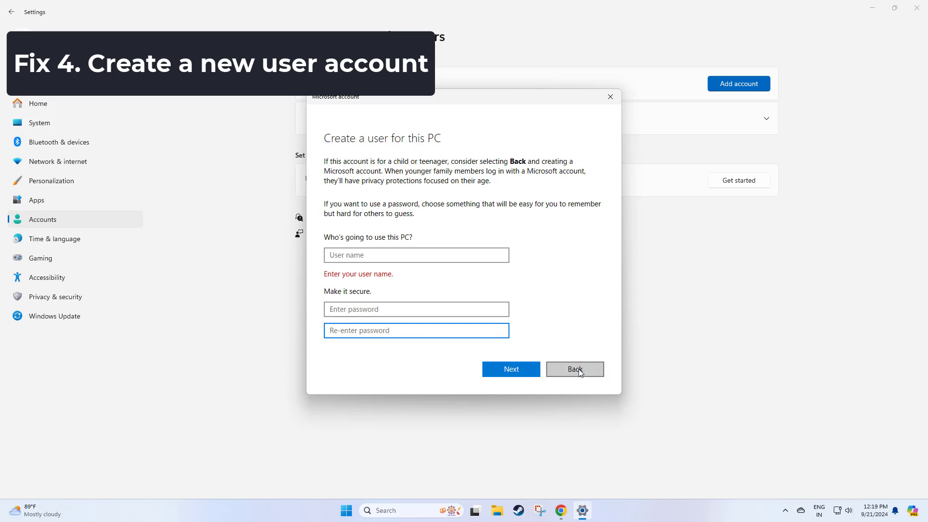
left_click(612, 96)
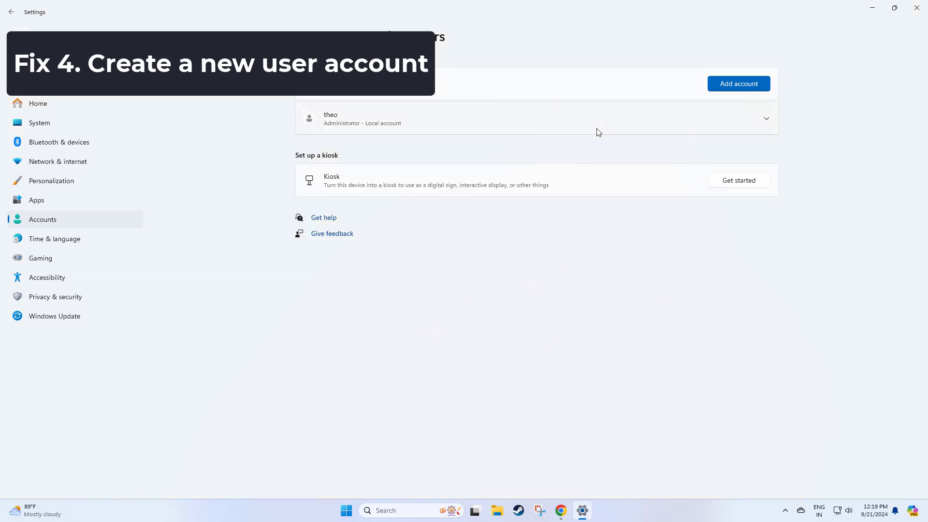
Close Settings and show the Start menu account's Sign out and Switch user options
left_click(917, 7)
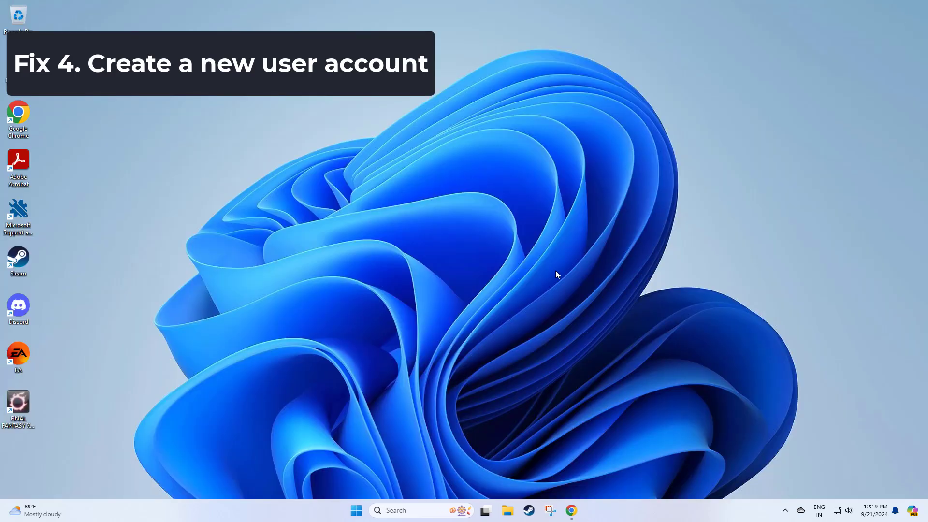
left_click(356, 511)
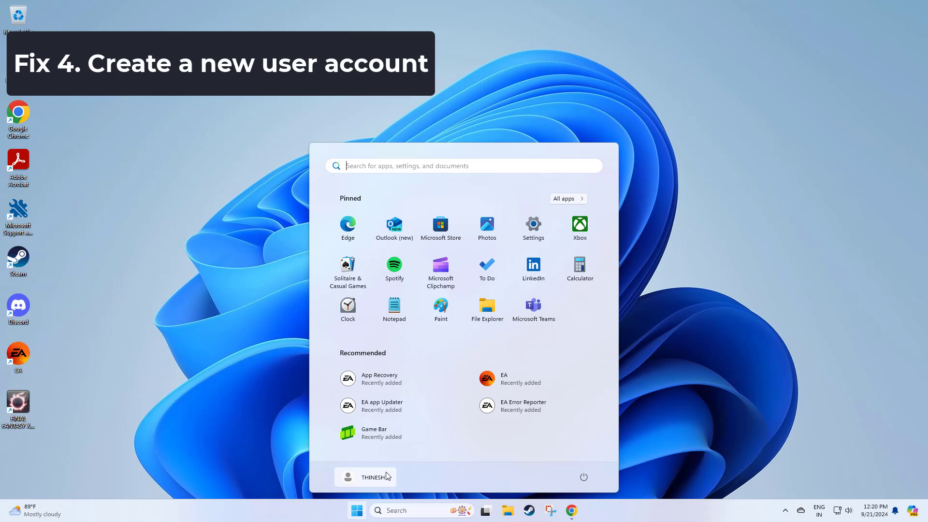
left_click(386, 474)
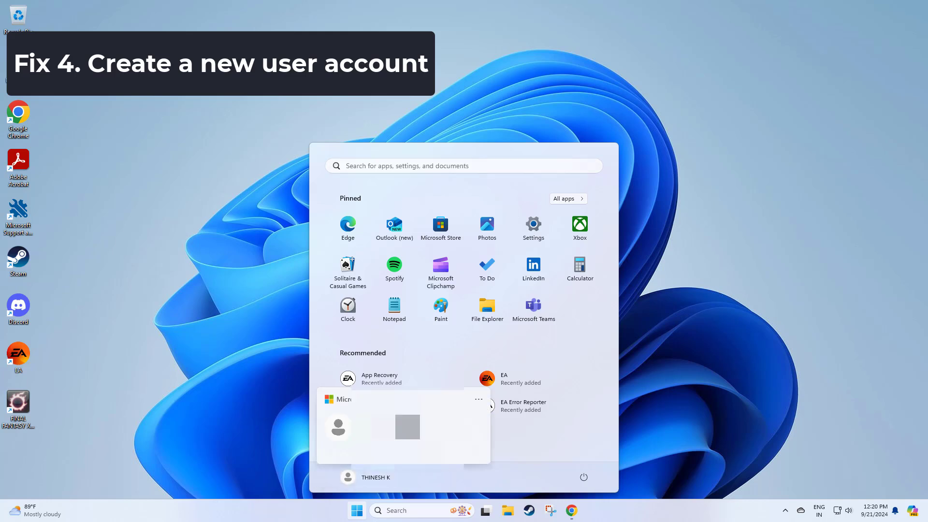
left_click(480, 368)
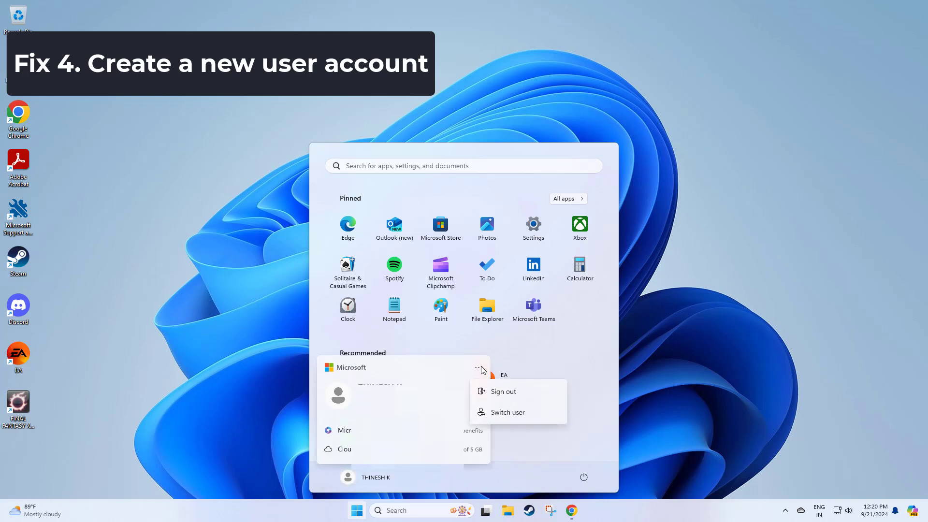